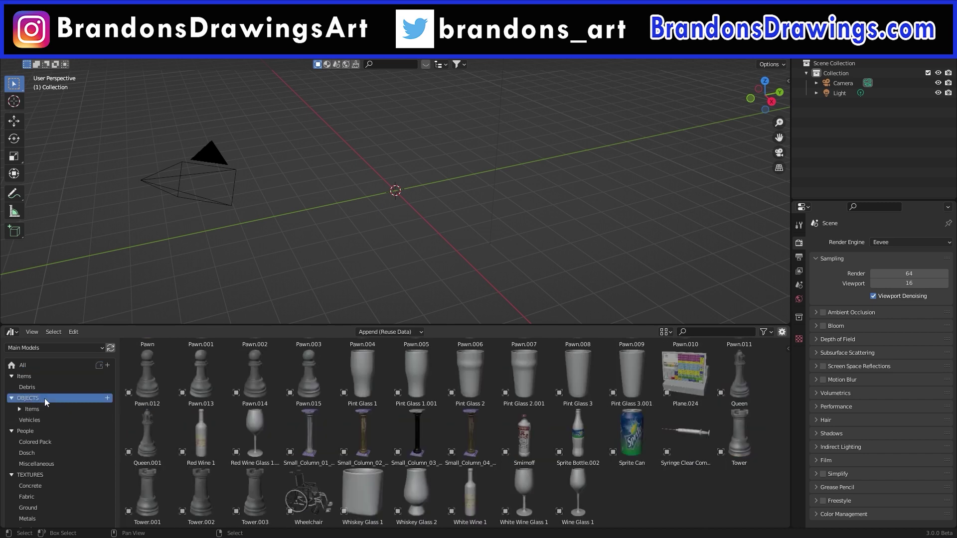
Step: Browse the asset library and drag person asset 055 and Robot Test into the scene
scroll(43, 473, "down", 2)
left_click(41, 512)
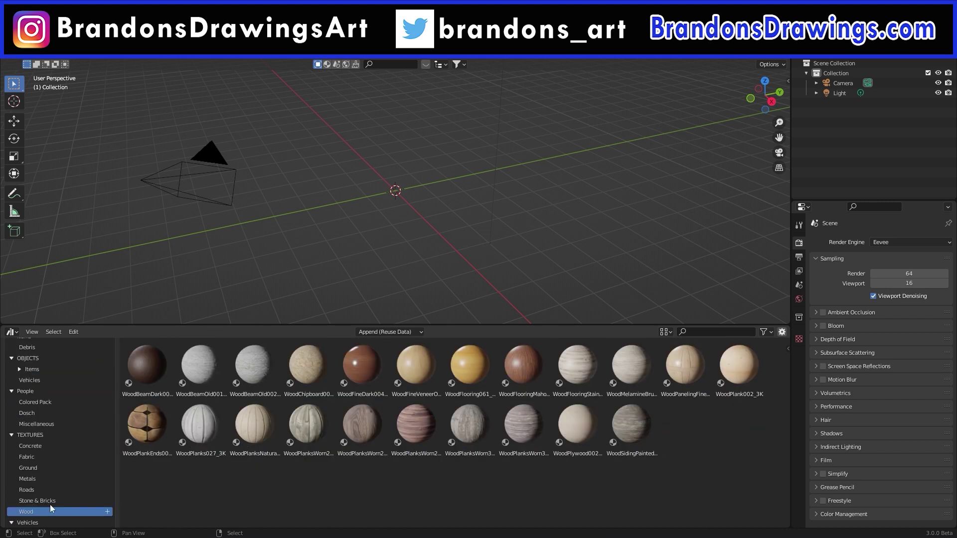
scroll(55, 491, "up", 2)
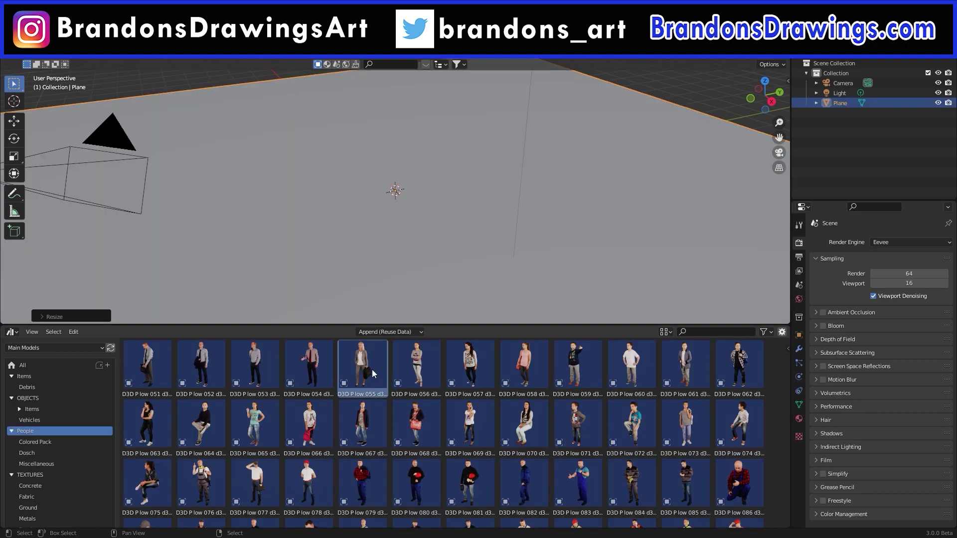
left_click_drag(372, 369, 427, 214)
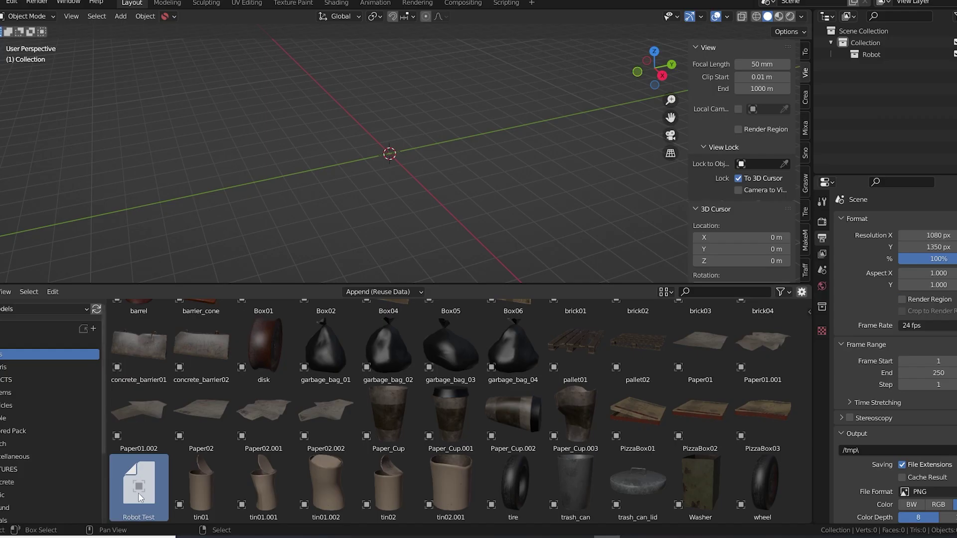
left_click_drag(138, 486, 338, 172)
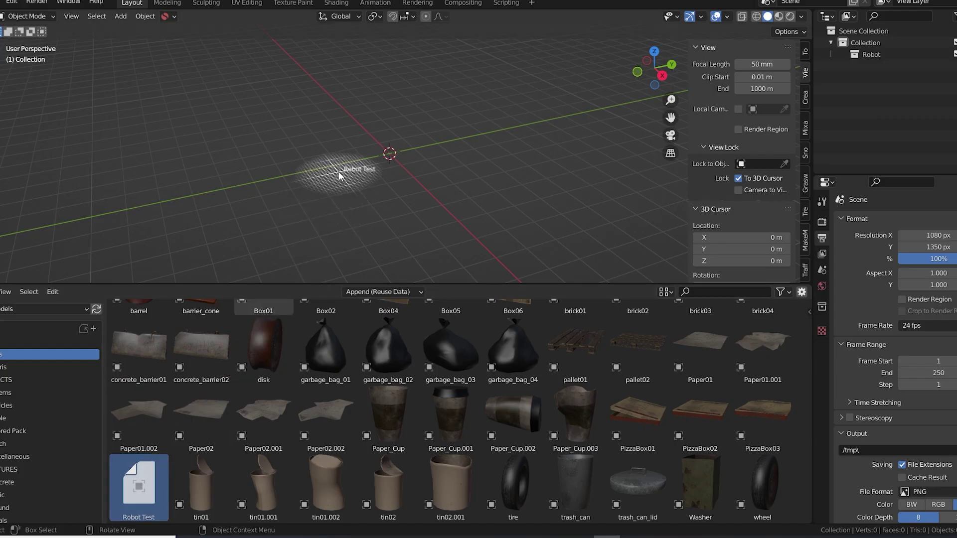
Step: Enlarge the 3D view, orbit lower, and move the dropped robot to the left
left_click_drag(362, 222, 361, 223)
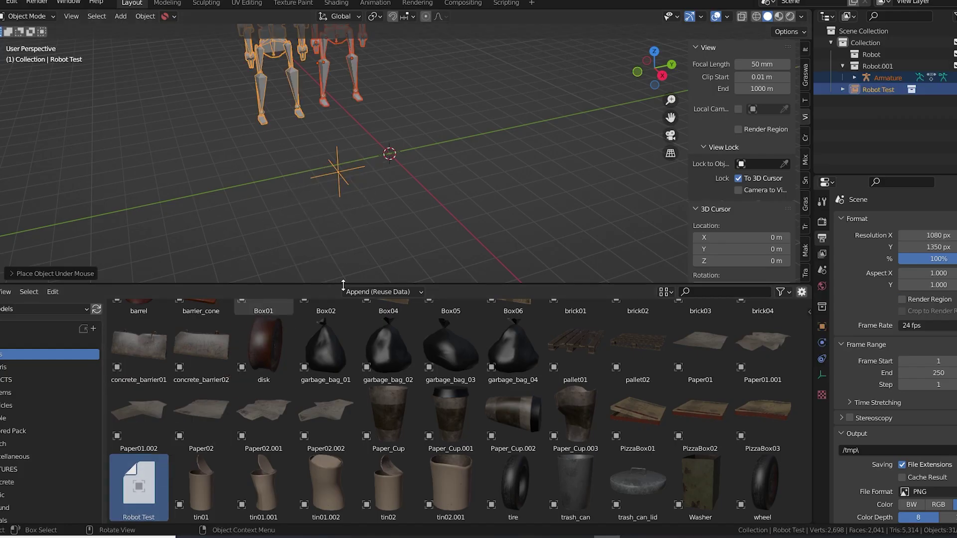
left_click_drag(351, 285, 351, 394)
middle_click_drag(352, 393, 362, 158)
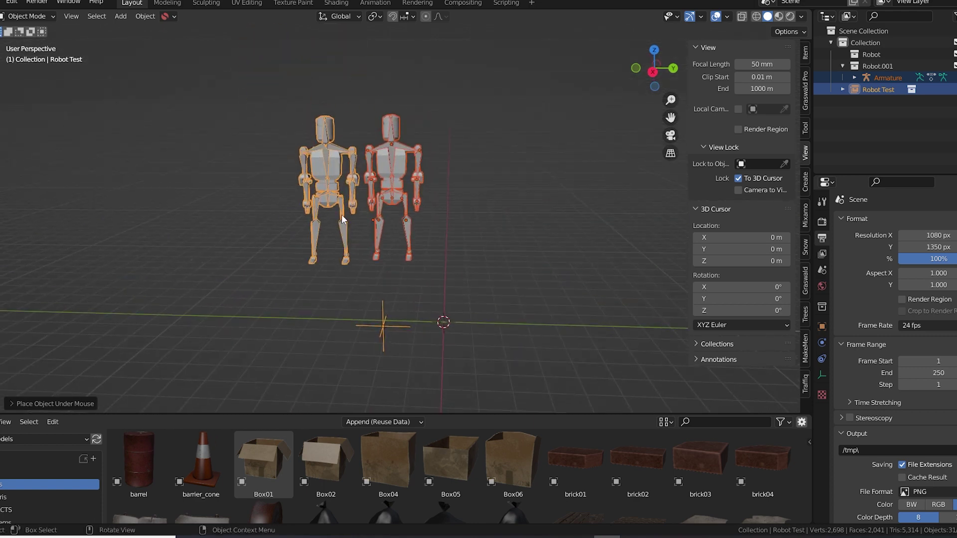
left_click_drag(326, 163, 228, 172)
left_click(389, 172)
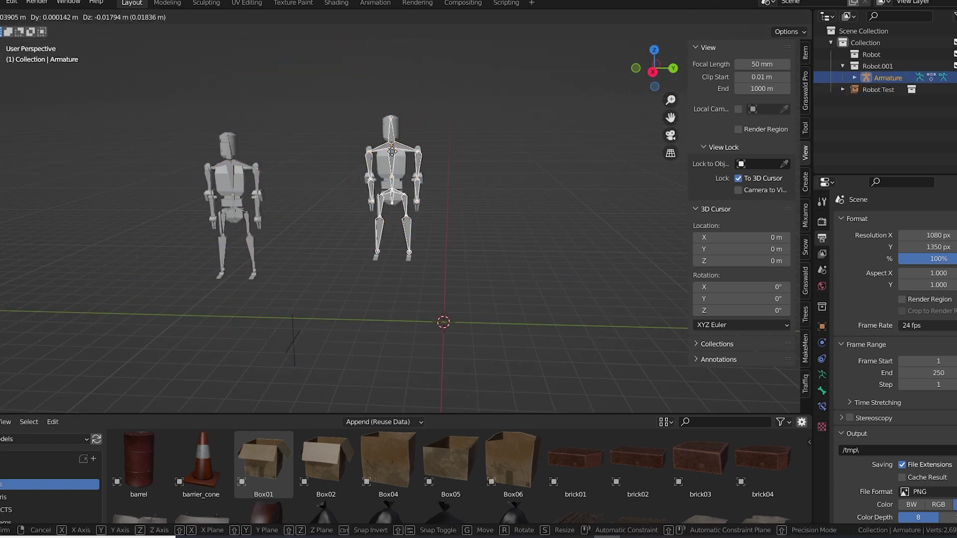
scroll(379, 172, "up", 4)
left_click(382, 131)
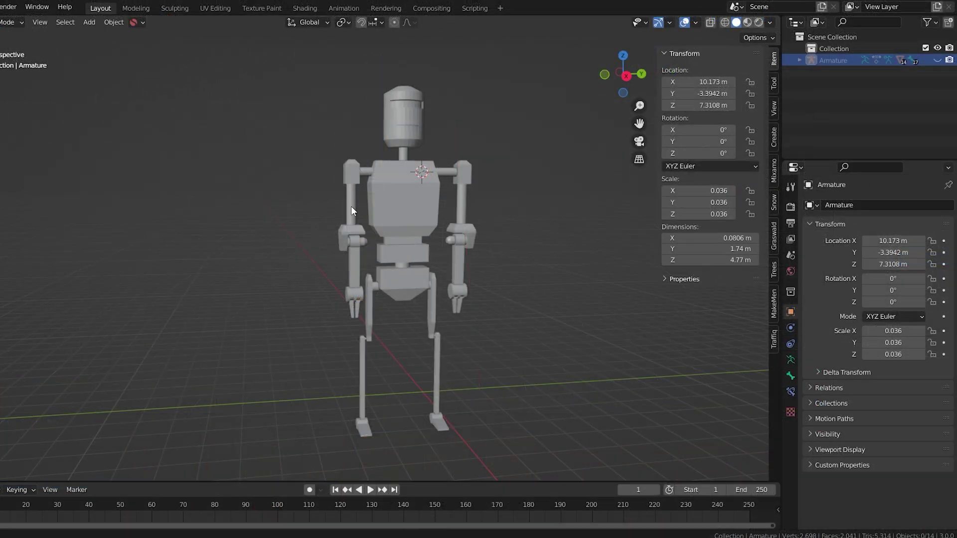
Step: Select the robot's parts one by one: torso, head, arm, forearm, thigh, leg, hand, foot
middle_click_drag(350, 205, 372, 208)
left_click(395, 179)
left_click(408, 133)
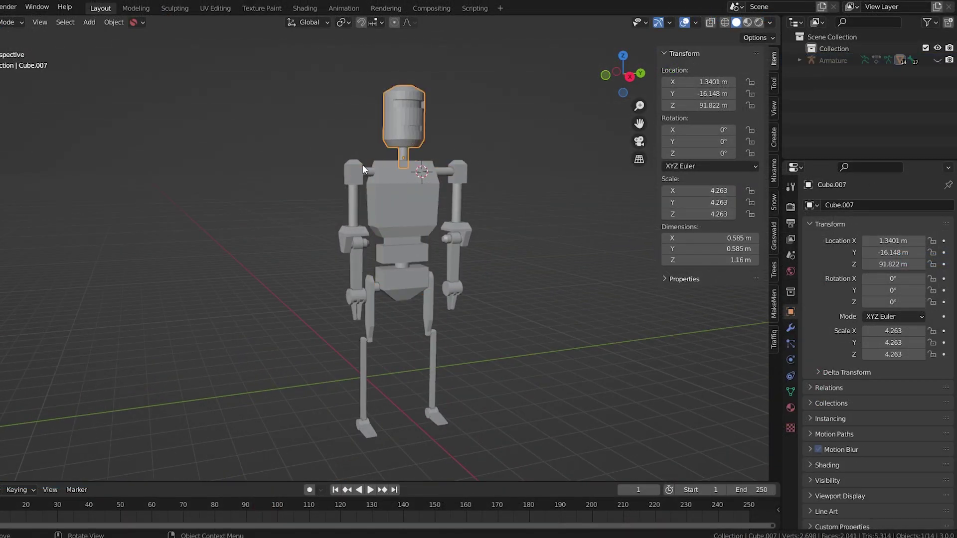
left_click(354, 186)
left_click(362, 275)
left_click(373, 306)
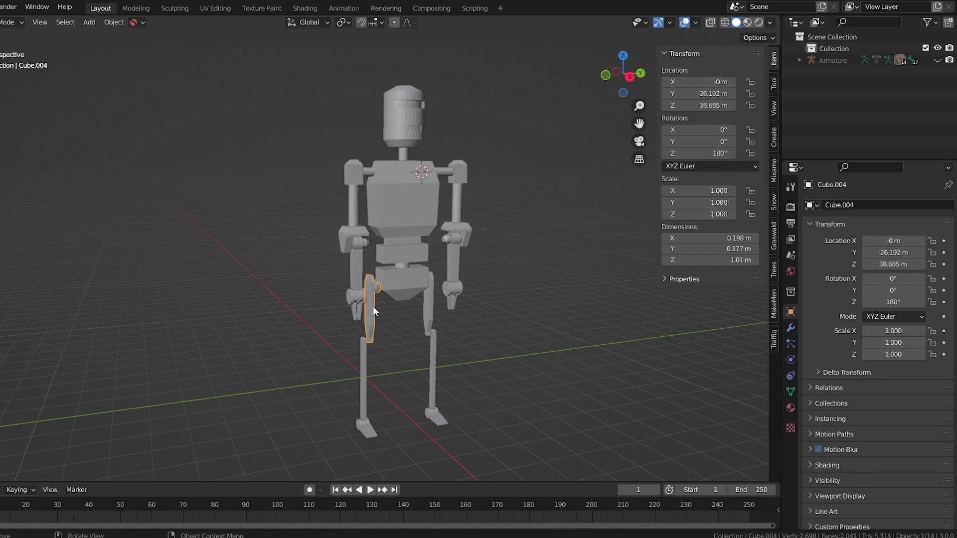
left_click(363, 370)
left_click(357, 318)
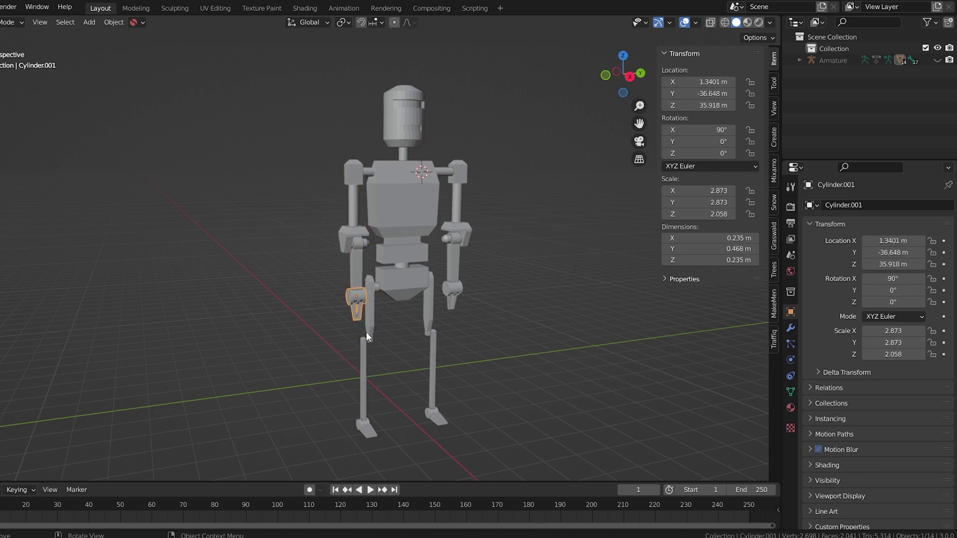
left_click(371, 429)
Step: Unhide the armature, enter Pose Mode, and set the skeleton to Pose Position
key("alt+h")
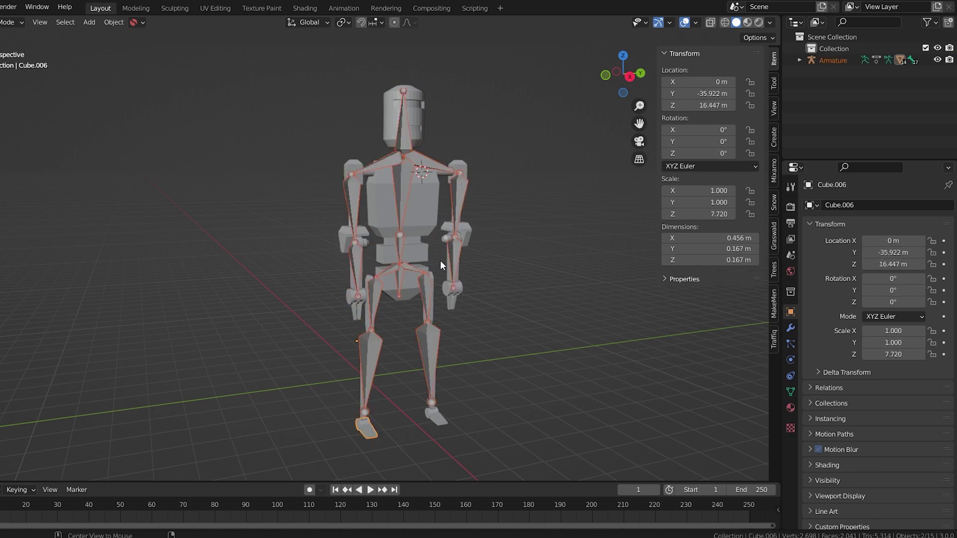
left_click(399, 189)
middle_click_drag(398, 189, 571, 200)
key("ctrl+Tab")
left_click(790, 360)
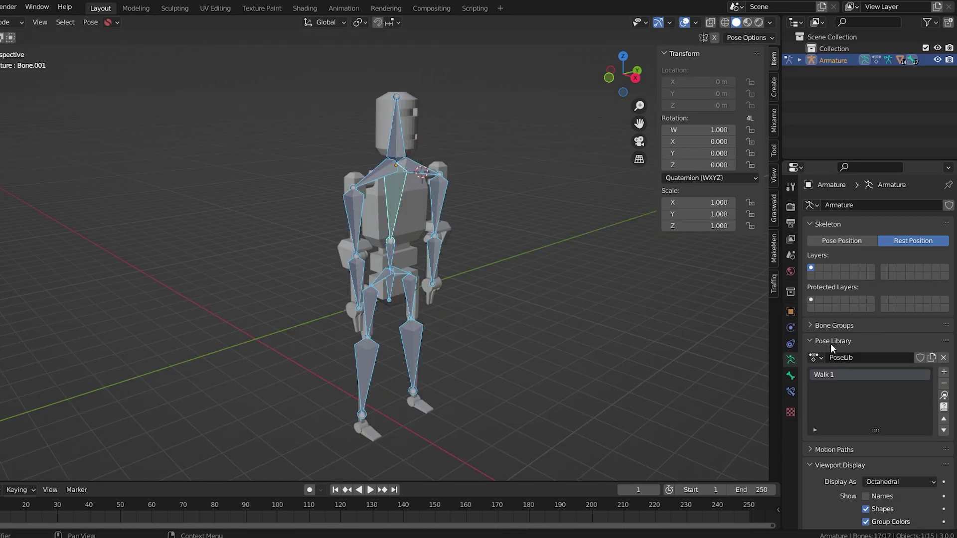
left_click(851, 243)
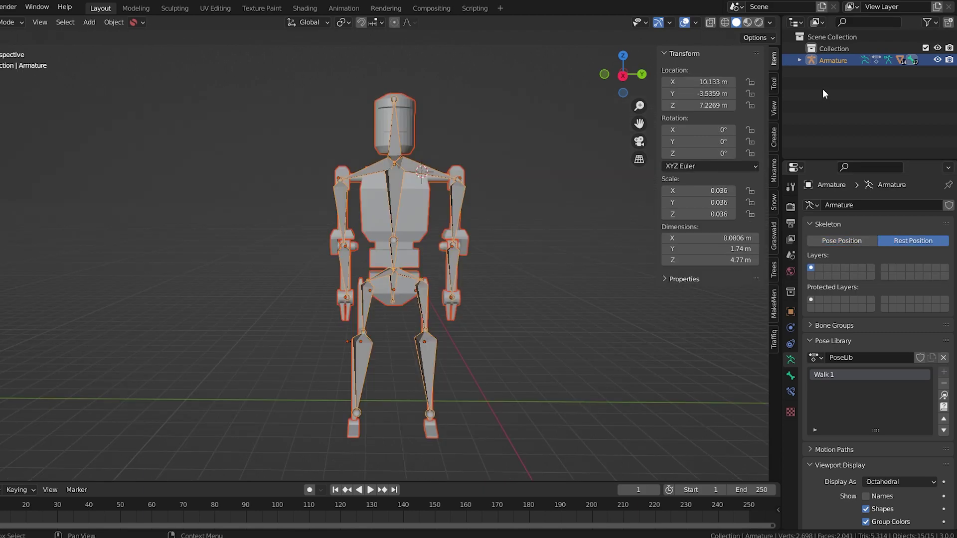
Step: Move the armature with M into a new collection 'Robot', then select it in the Outliner
key("m")
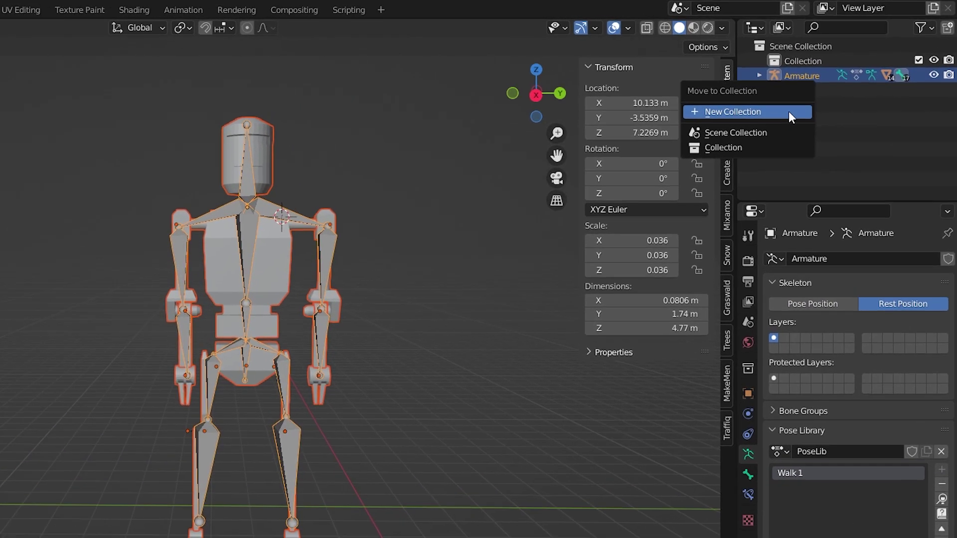
left_click(777, 87)
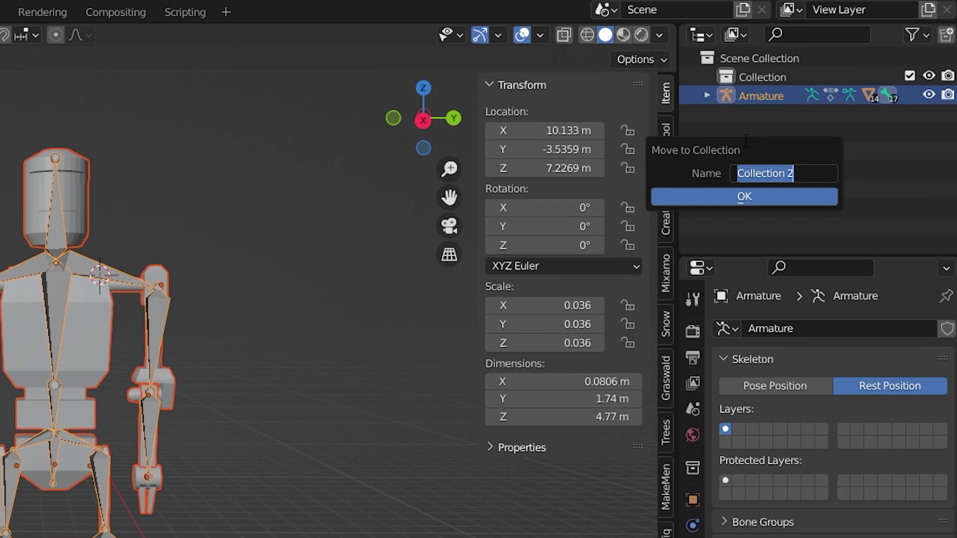
type("Robot")
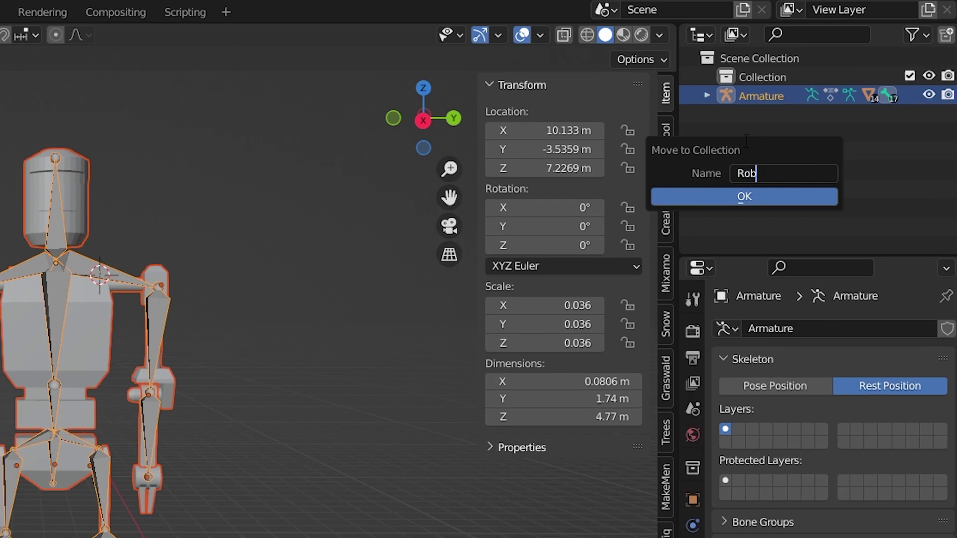
left_click(737, 196)
left_click(760, 94)
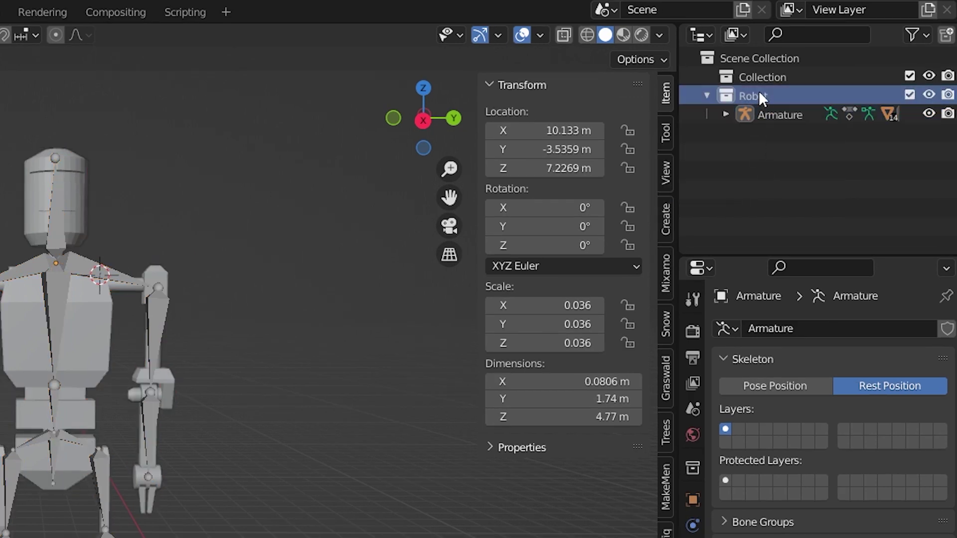
right_click(757, 91)
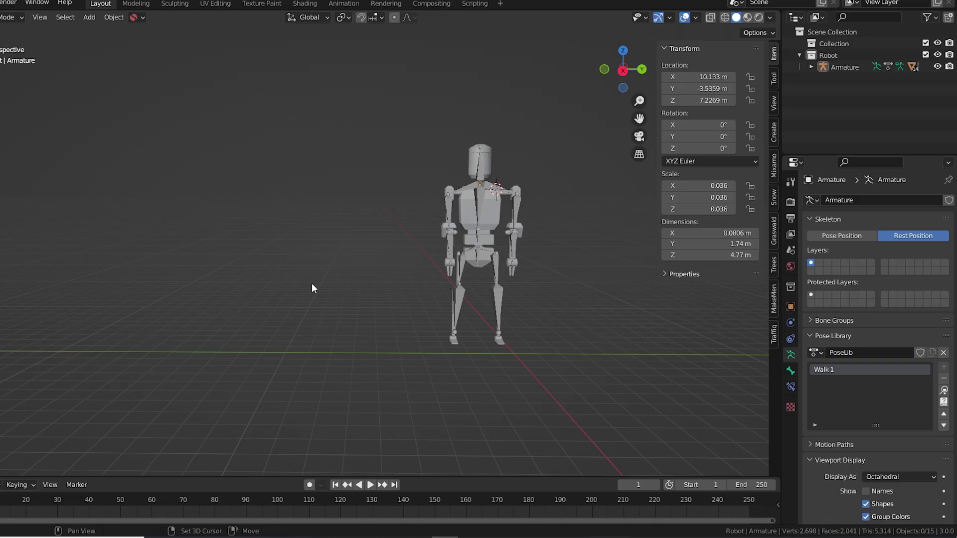
Step: Add a Robot collection instance and place it in front-left of the original robot
key("shift+a")
mouse_move(265, 62)
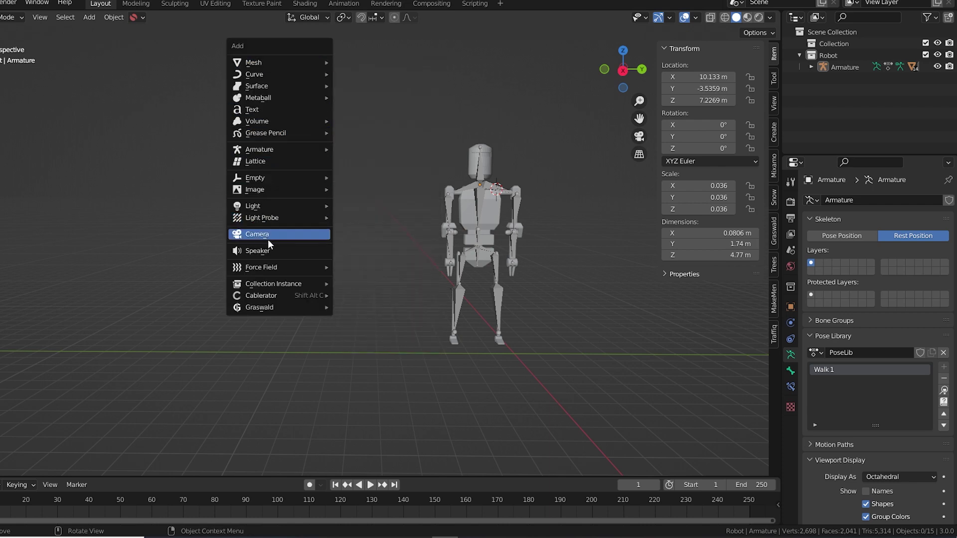
mouse_move(277, 283)
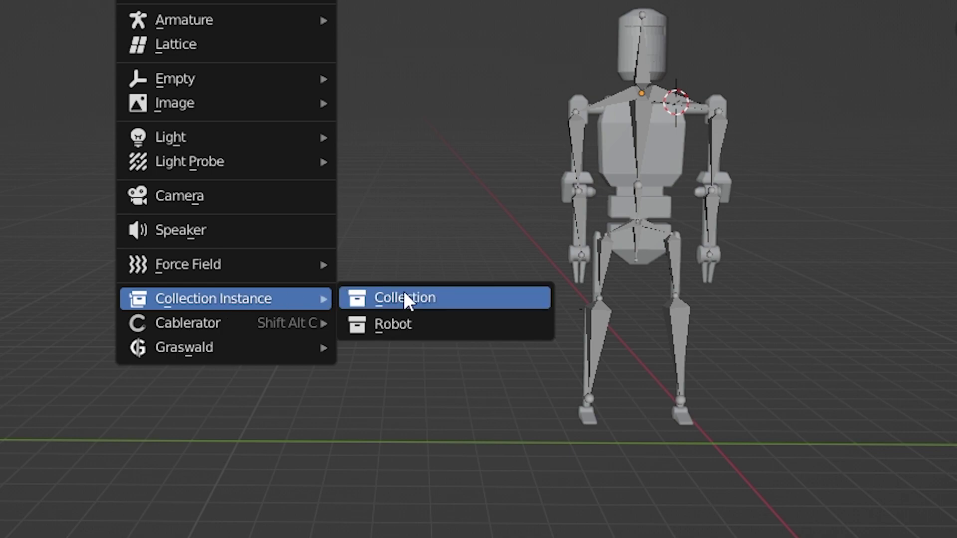
left_click(410, 326)
key("g")
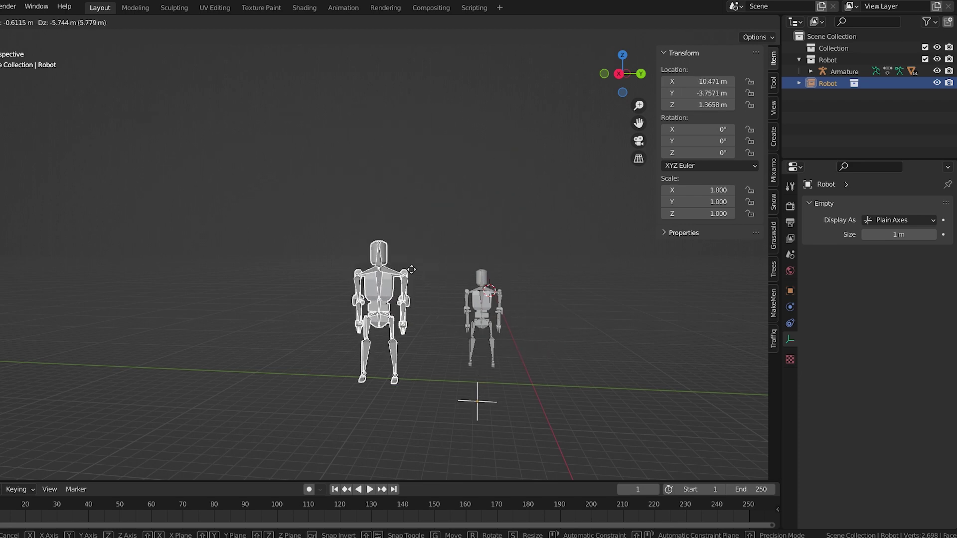
left_click(408, 274)
key("ctrl+z")
key("ctrl+shift+z")
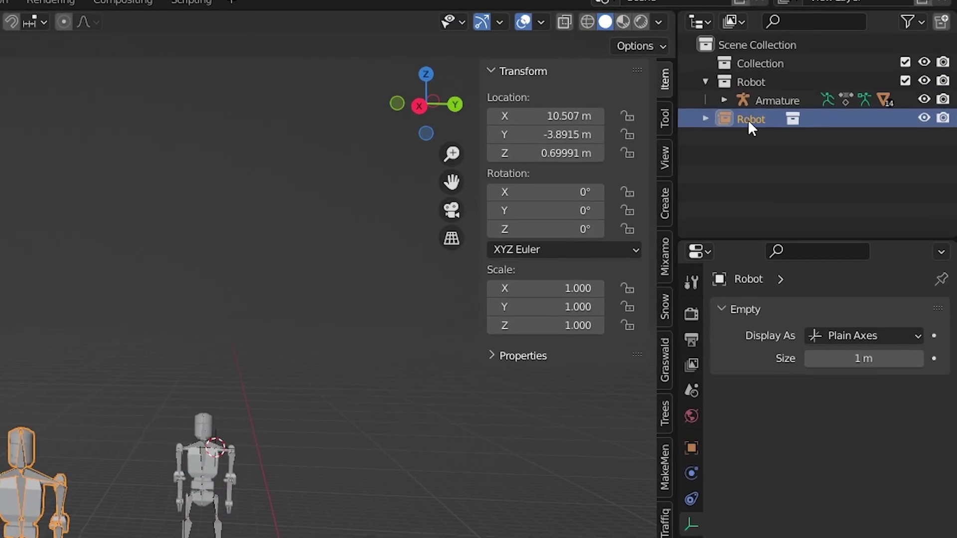
Step: Rename the Robot instance in the Outliner to 'Robot Test'
left_click(704, 120)
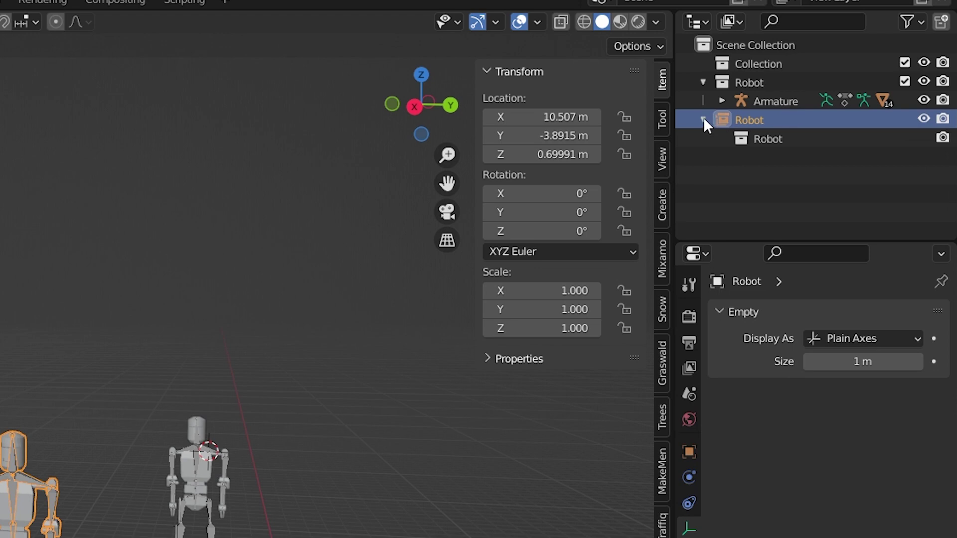
left_click(703, 120)
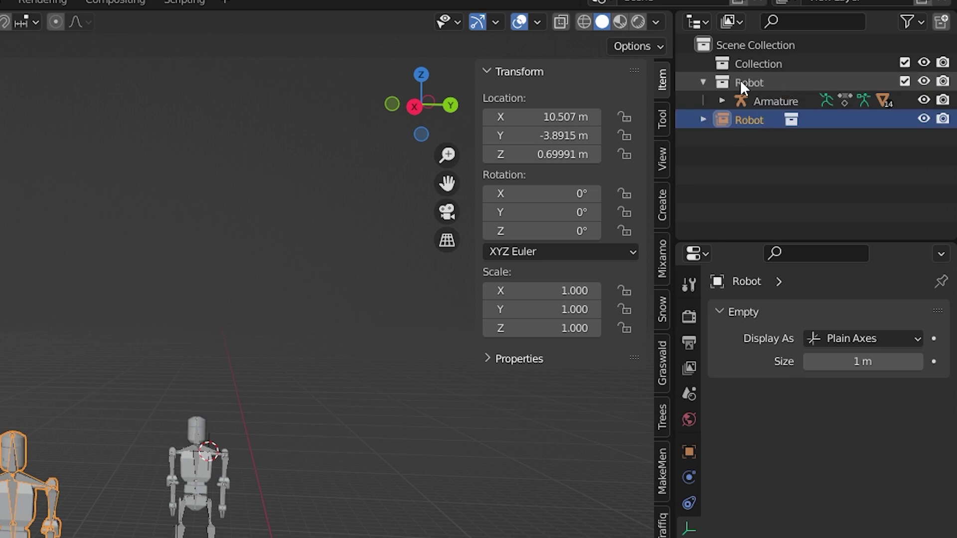
double_click(754, 122)
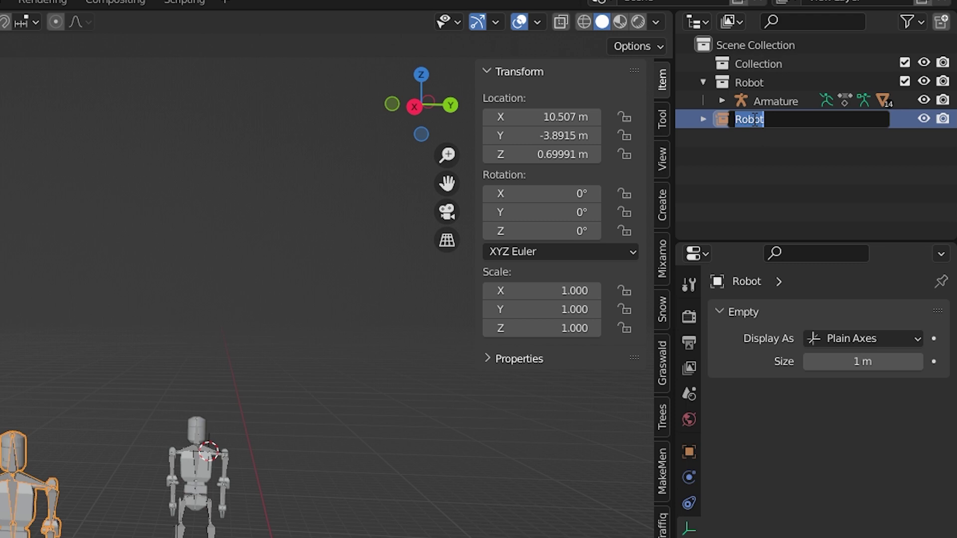
type("Robot Test")
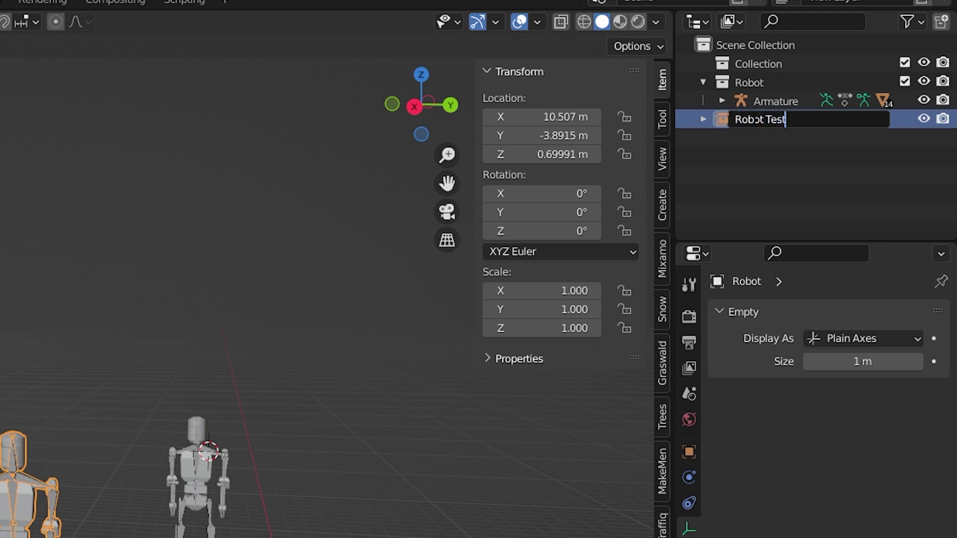
key("Return")
Step: Mark Robot Test as an asset and make the timeline area taller
right_click(752, 118)
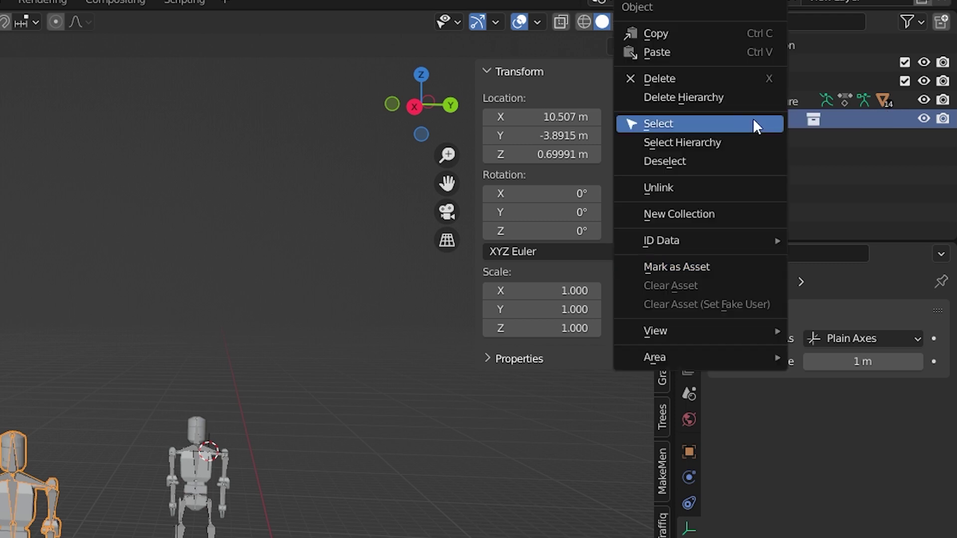
left_click(704, 271)
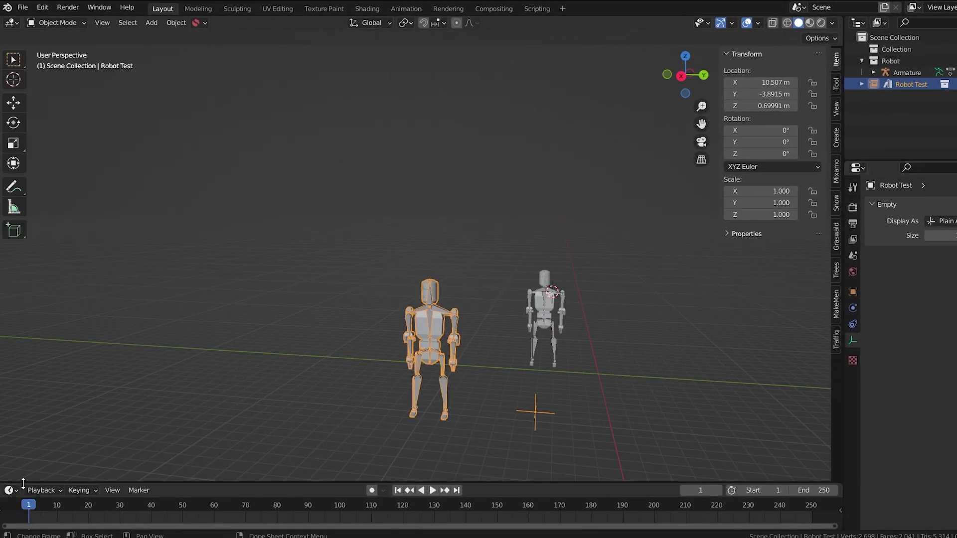
left_click_drag(23, 482, 20, 367)
Step: Turn the bottom area into the Asset Browser and move Robot Test into the Items catalog
left_click(11, 373)
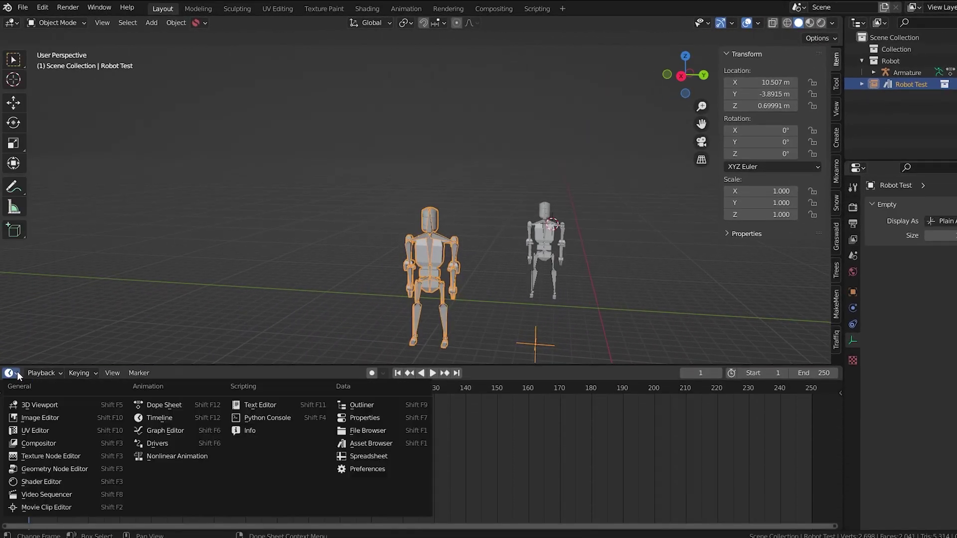
left_click(354, 443)
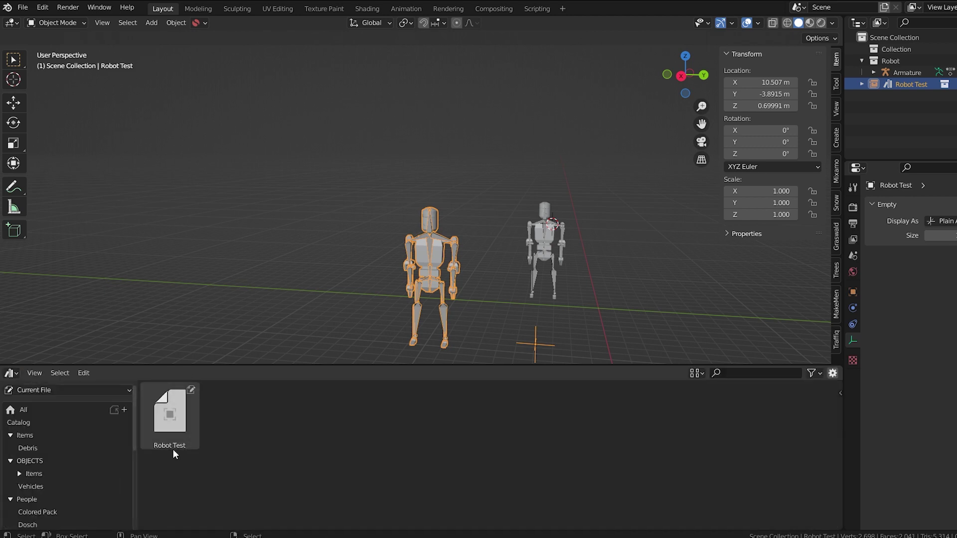
left_click_drag(172, 418, 57, 435)
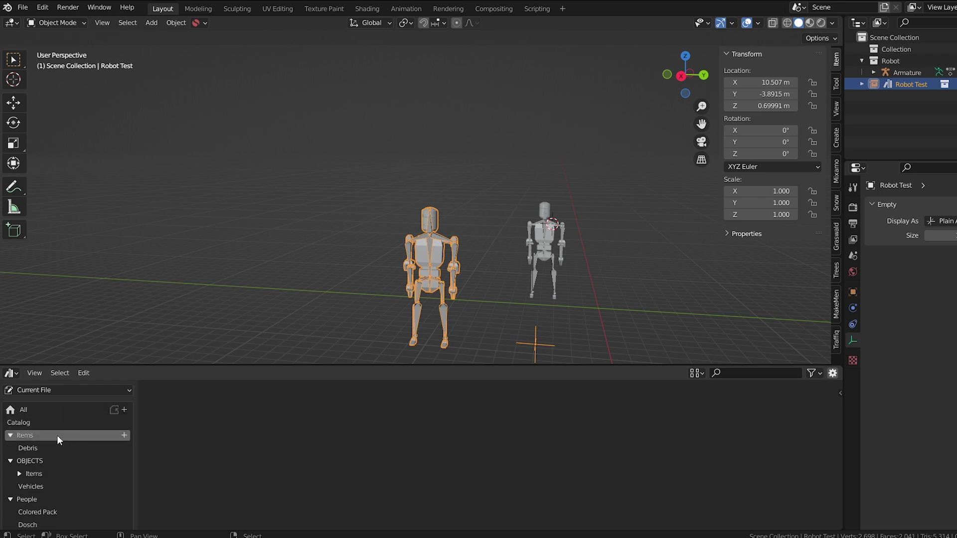
left_click(24, 8)
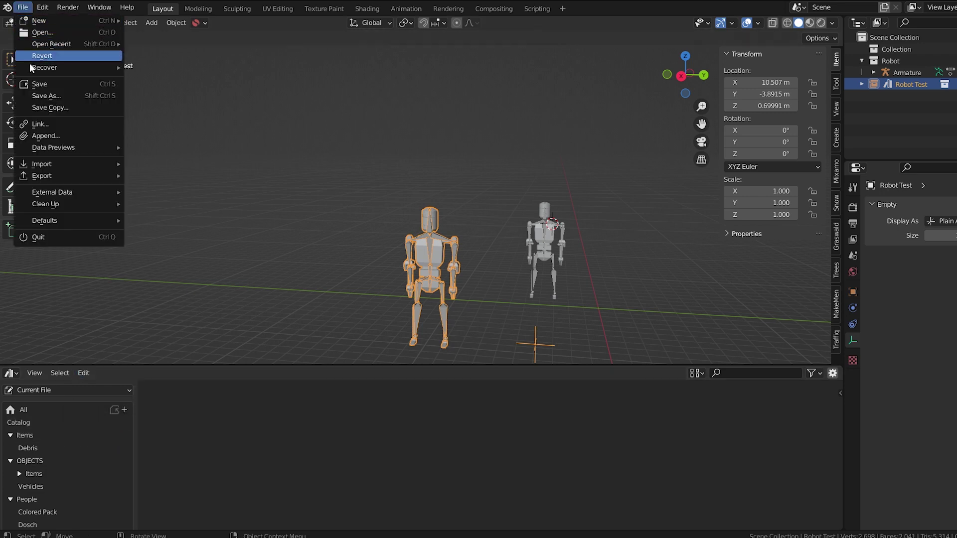
Step: Save as TEST 22.blend, start a new General file, and delete its cube, camera and light
left_click(39, 83)
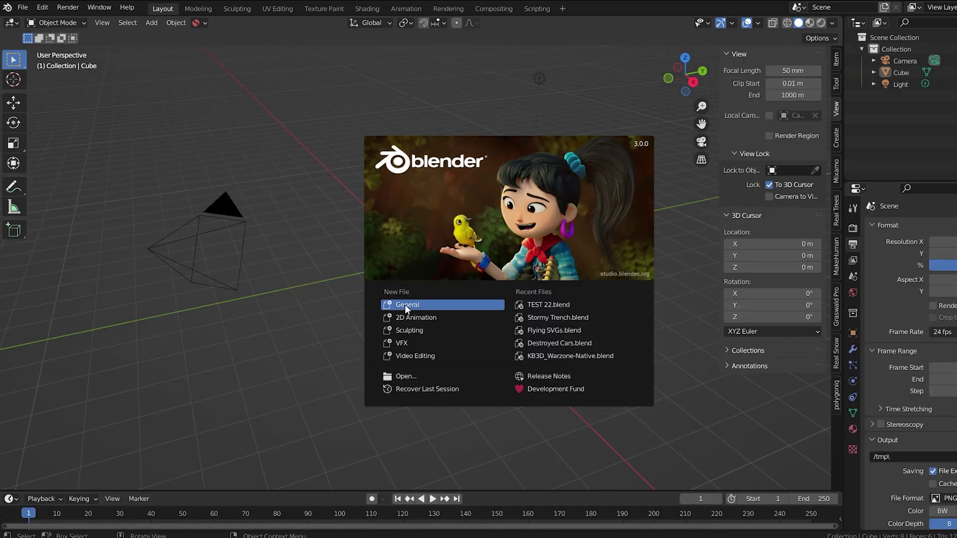
left_click(405, 304)
key("x")
left_click(435, 297)
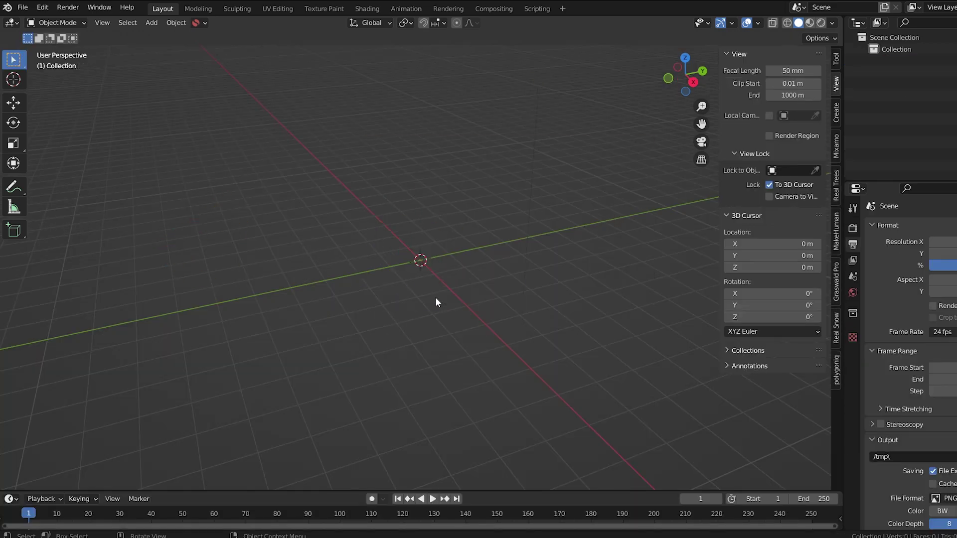
Step: Turn the enlarged bottom area into an Asset Browser showing Main Models' Items catalog
left_click_drag(152, 491, 149, 312)
left_click(15, 312)
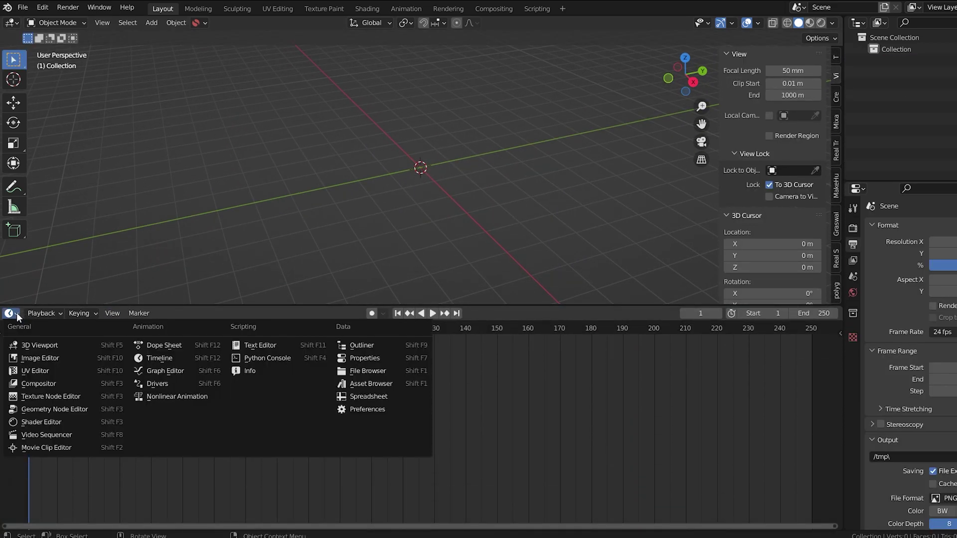
left_click(361, 383)
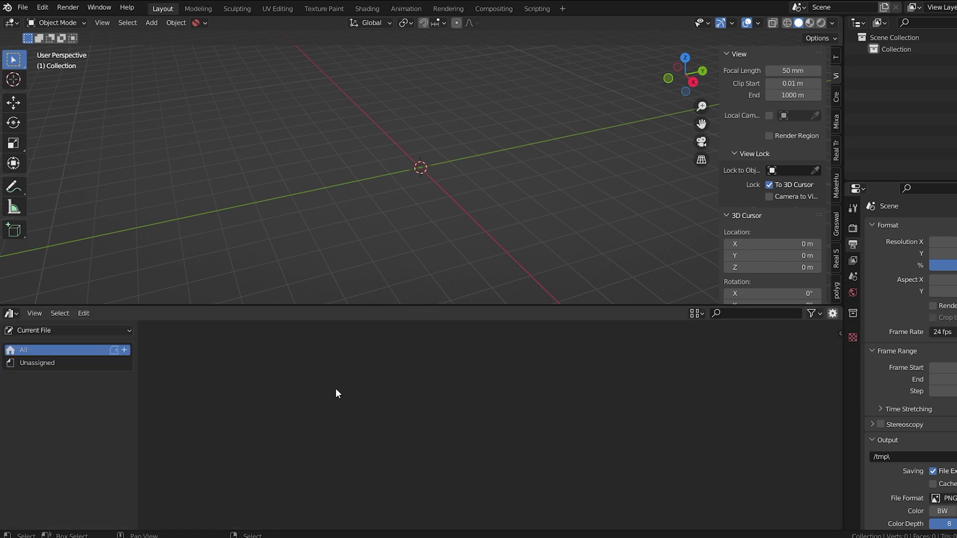
left_click(62, 330)
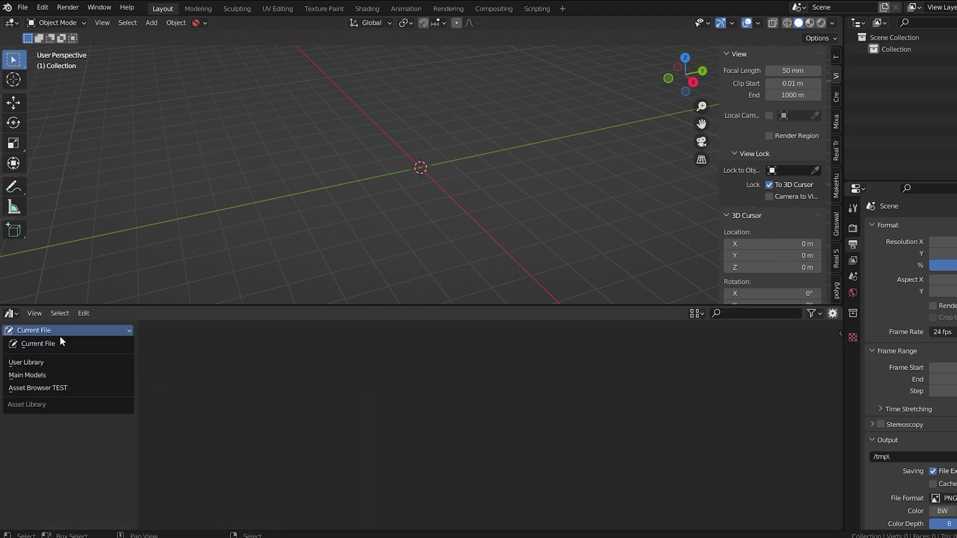
left_click(59, 377)
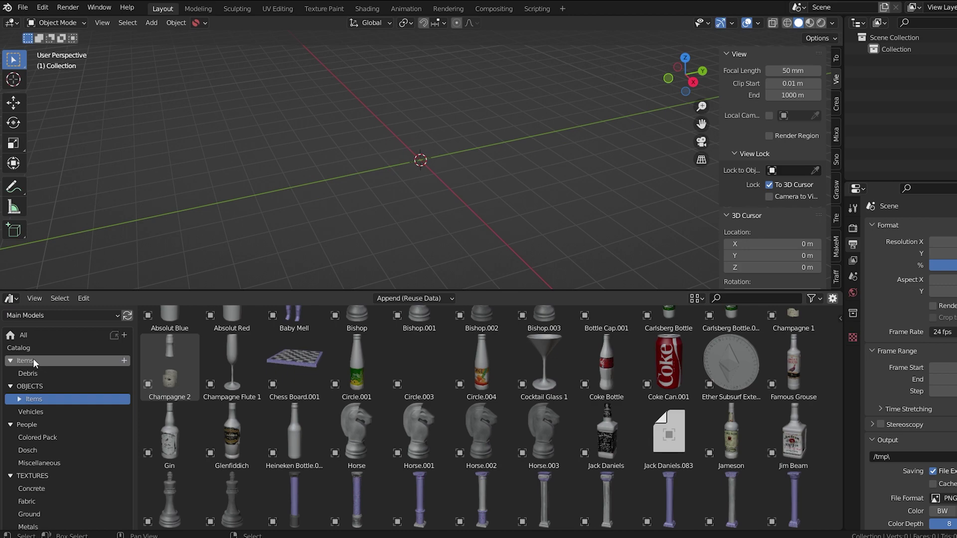
left_click(35, 360)
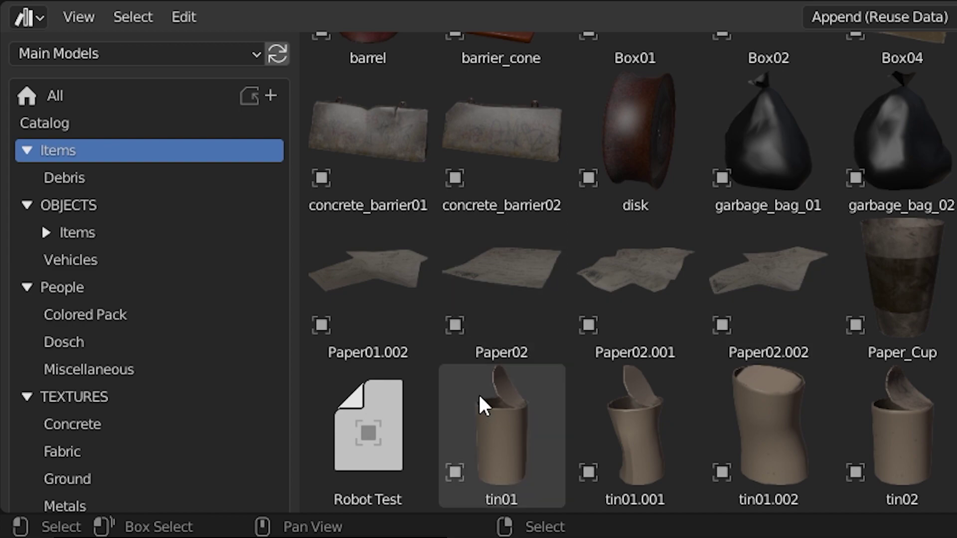
Step: Drag the Robot Test asset into the new scene and orbit to a front view
left_click(388, 426)
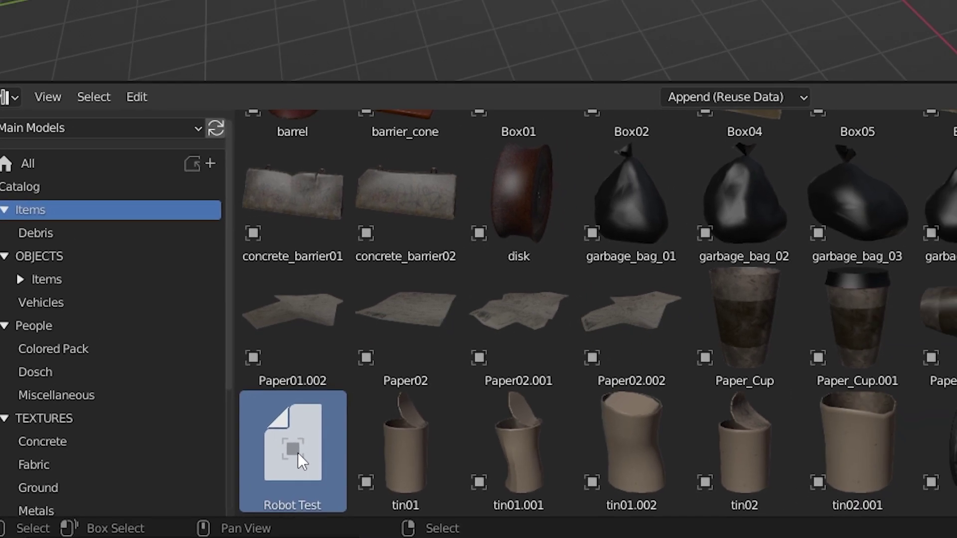
left_click_drag(367, 447, 306, 175)
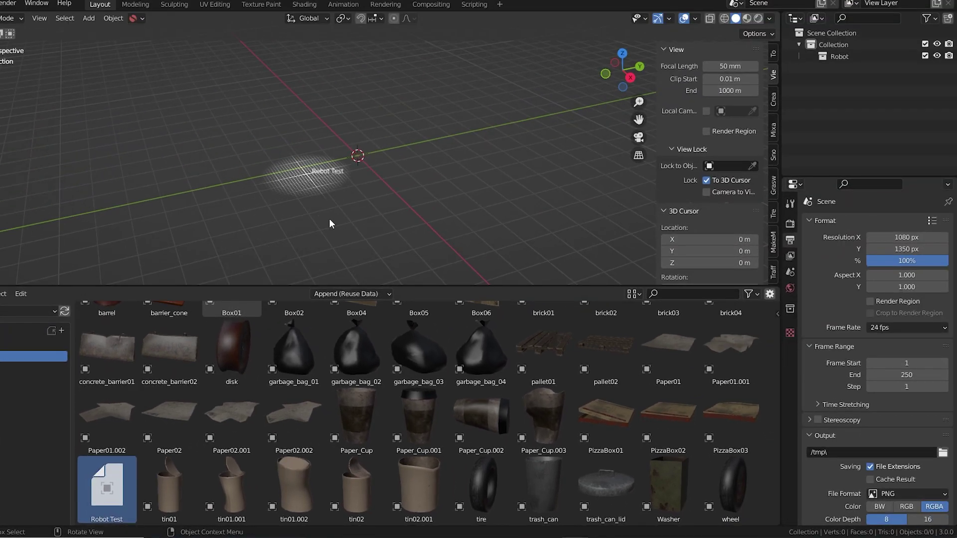
left_click_drag(329, 223, 330, 219)
left_click_drag(312, 288, 317, 415)
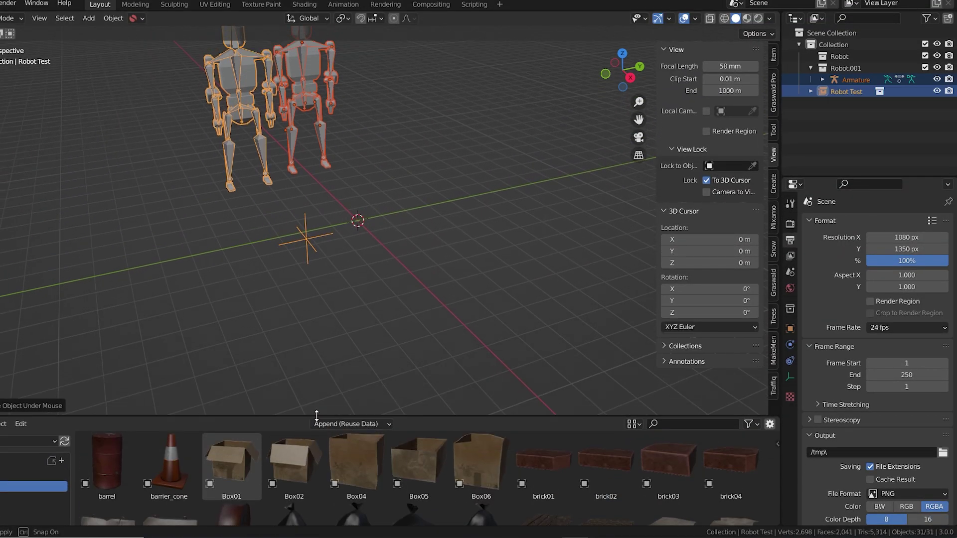
middle_click_drag(323, 279, 368, 298)
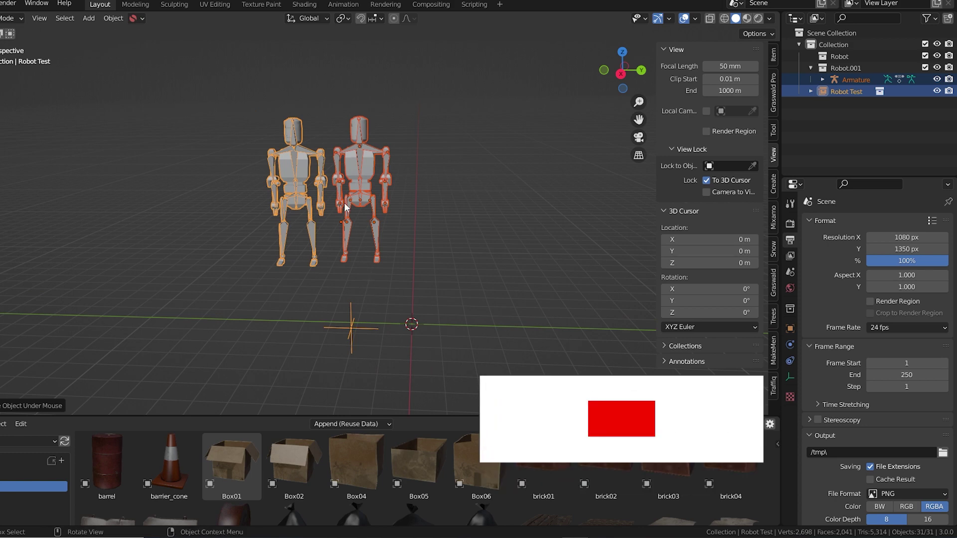
Step: Move the left robot further left, then centre the view on the right robot
left_click(295, 171)
key("g")
left_click(277, 171)
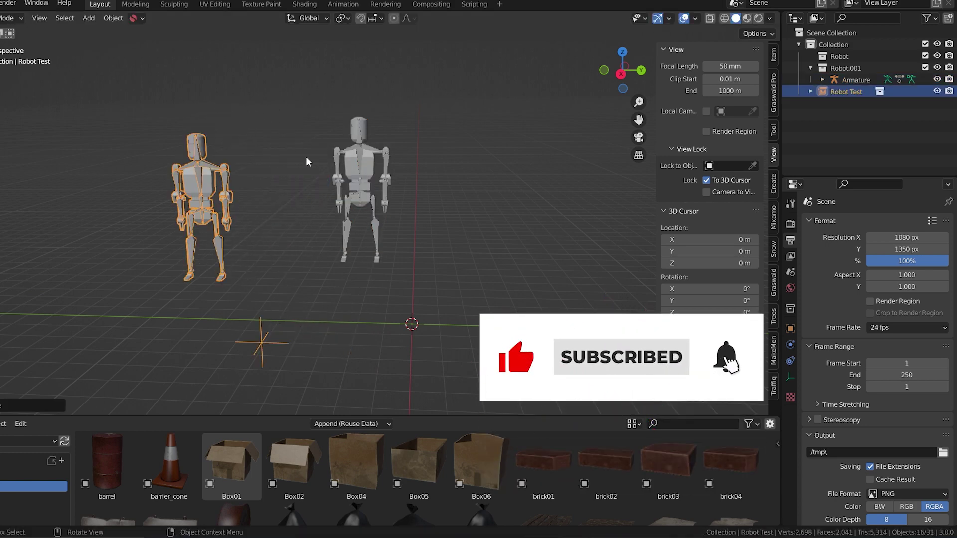
left_click(358, 150)
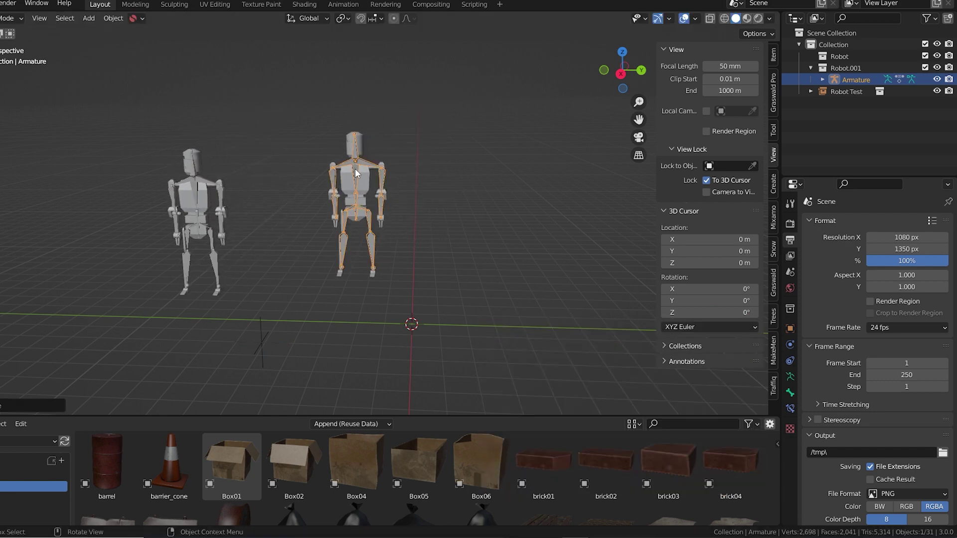
scroll(358, 172, "up", 4)
middle_click_drag(326, 138, 362, 217, "shift")
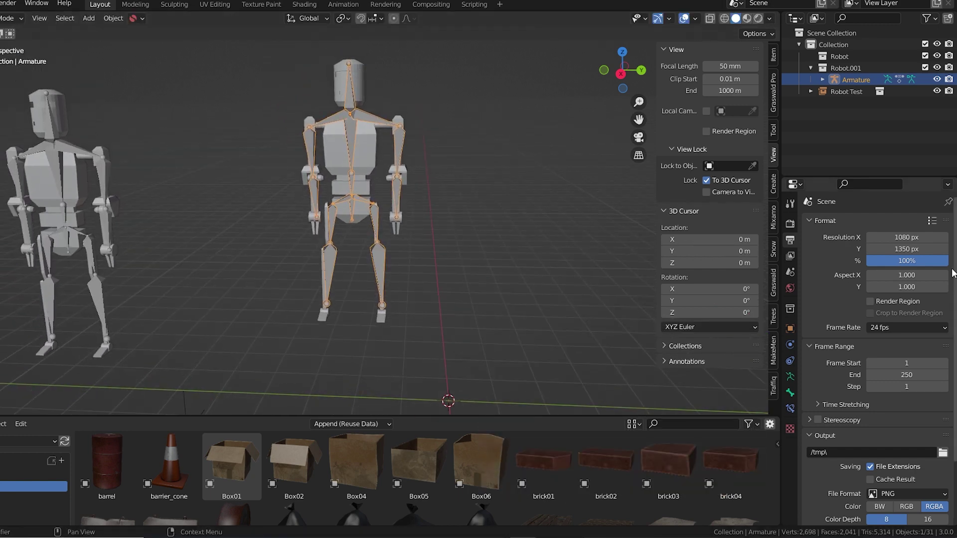
left_click(75, 184)
Step: Delete the left robot, then put the remaining robot's armature into Pose Mode
key("x")
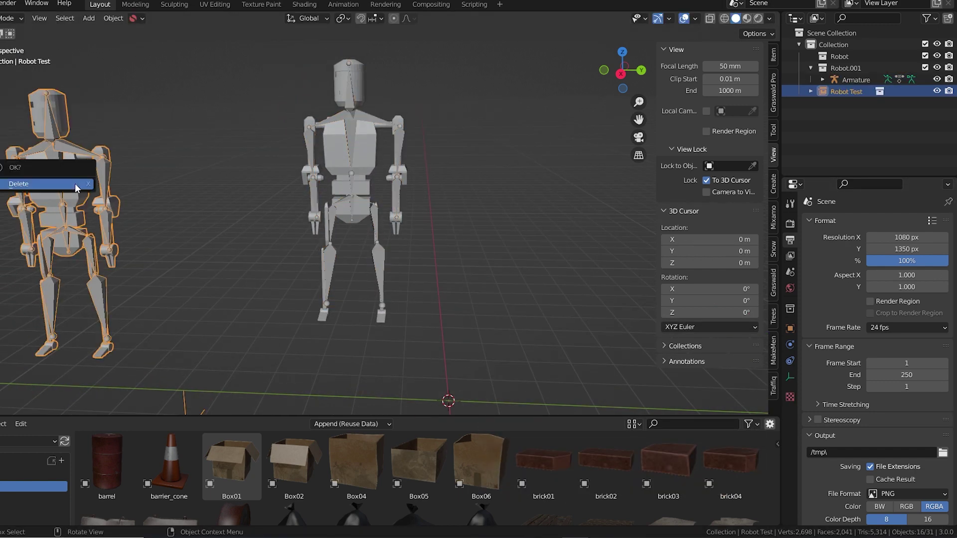
left_click(75, 183)
middle_click_drag(74, 183, 286, 253)
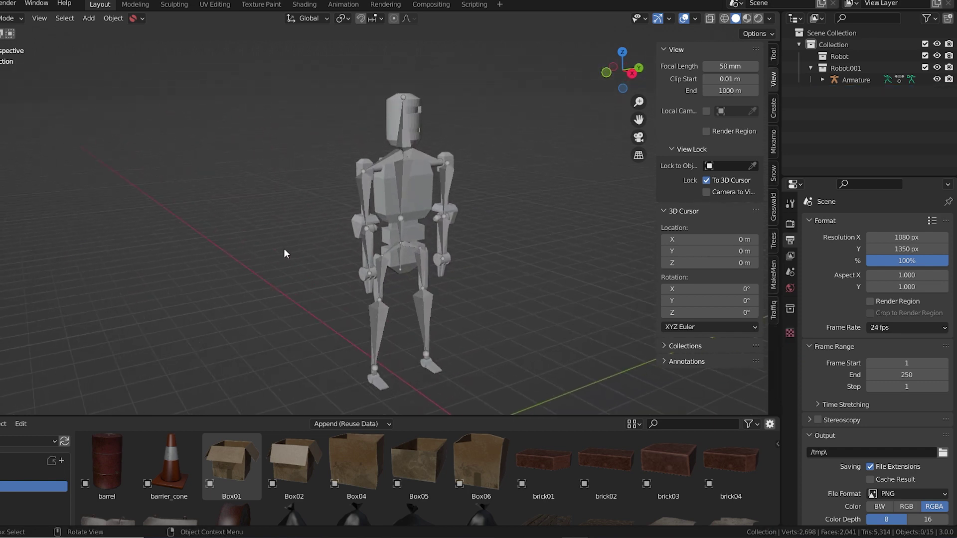
left_click(401, 189)
key("ctrl+Tab")
Step: Rotate the left forearm bone, undo a head attempt, and switch the rig to Pose Position
left_click(411, 212)
key("r")
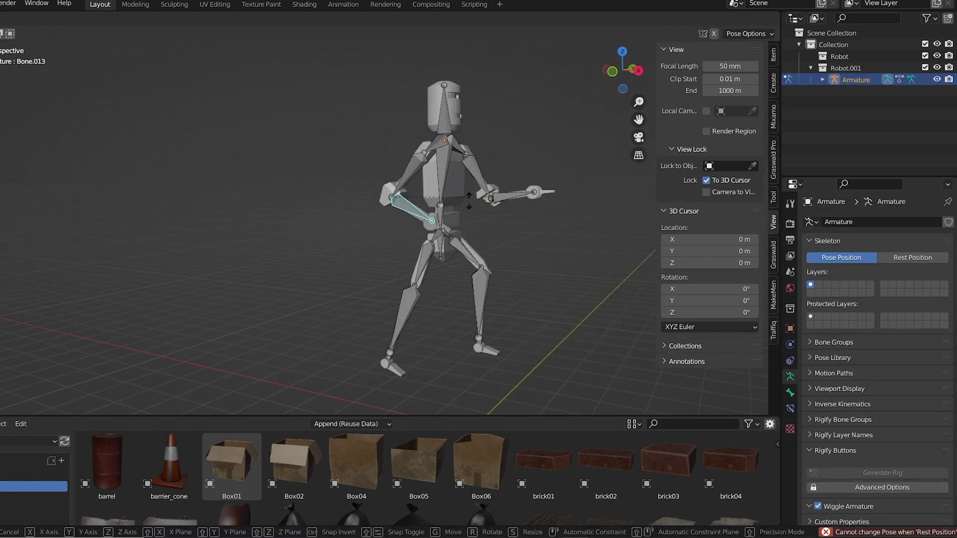
left_click(467, 229)
left_click(444, 122)
key("r")
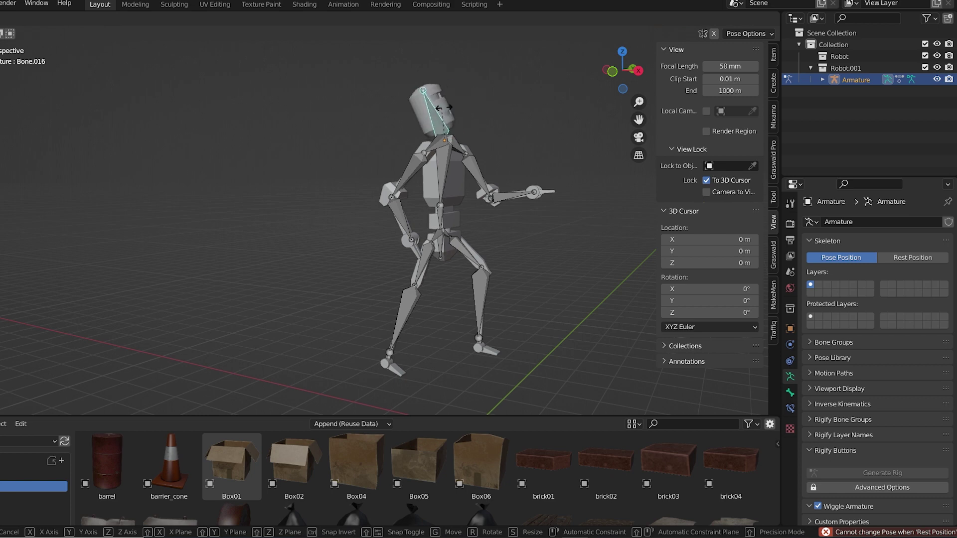
key("Escape")
key("ctrl+z")
left_click(913, 257)
left_click(845, 258)
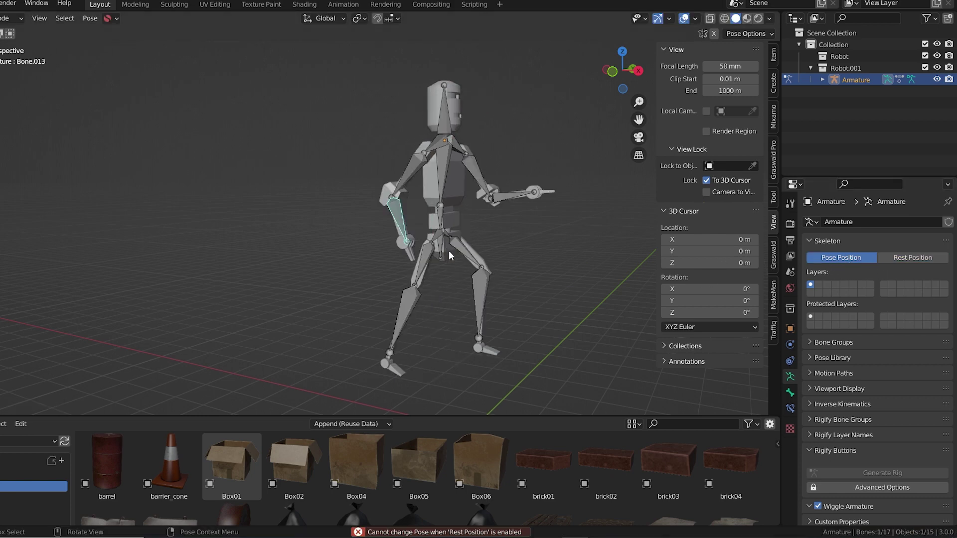
Step: Rotate the left forearm, head and upper arm bones to test the rig
key("r")
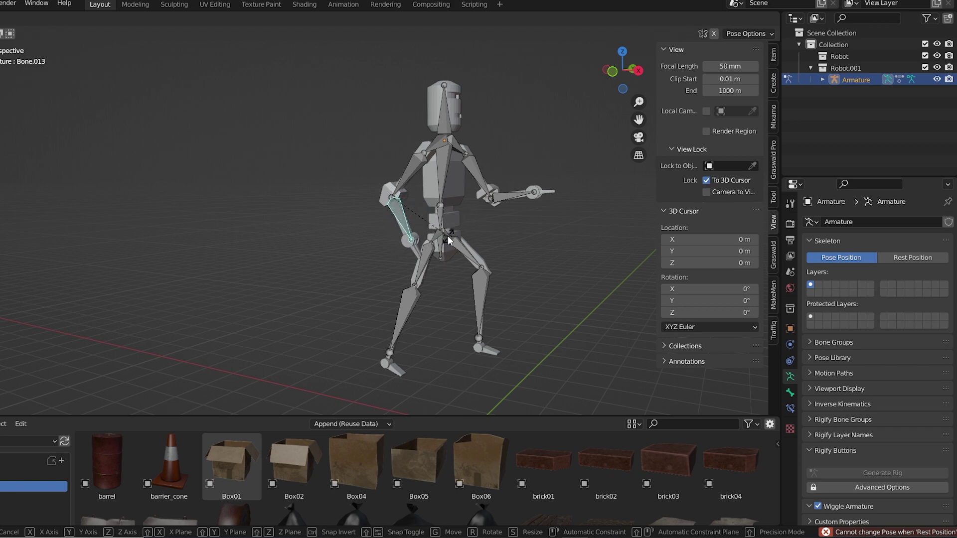
key("Escape")
left_click(448, 126)
key("r")
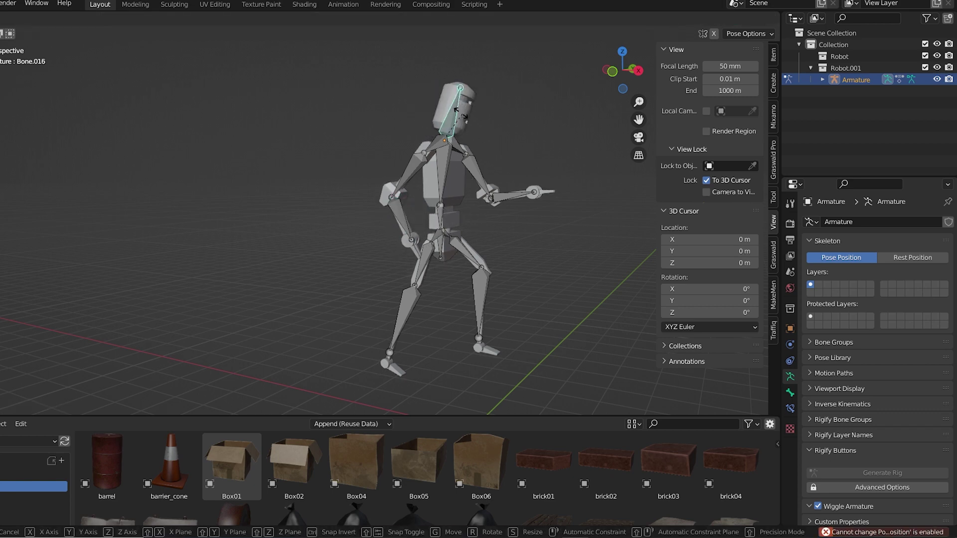
key("Escape")
left_click(477, 171)
key("r")
key("Escape")
Step: Return to Object Mode, view from the right, and move the whole armature to a new spot
key("ctrl+Tab")
key("KP_3")
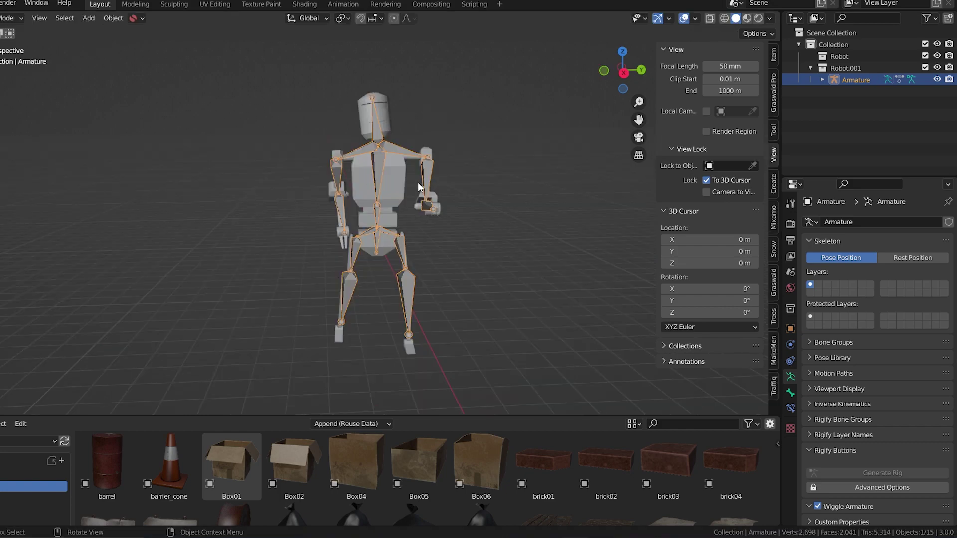
key("g")
left_click(429, 182)
middle_click_drag(415, 190, 60, 172)
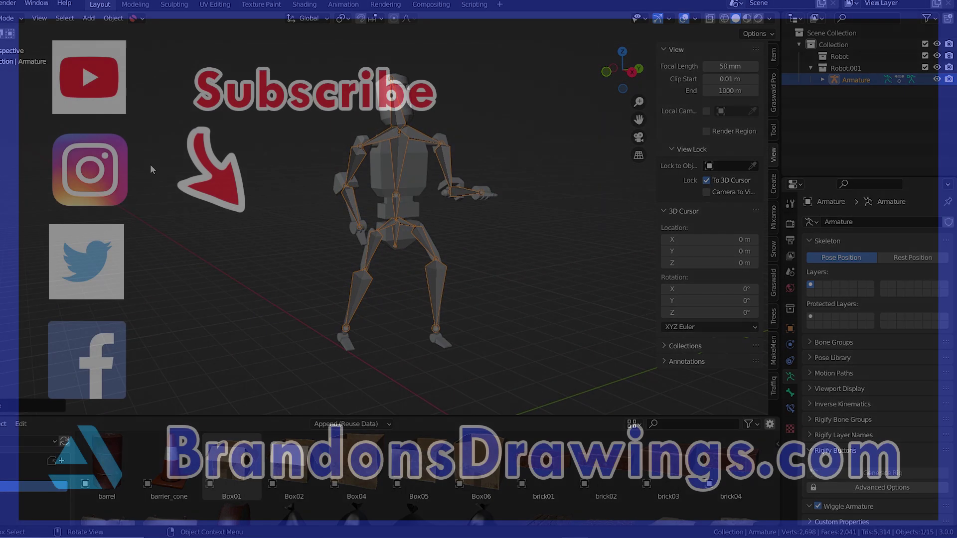